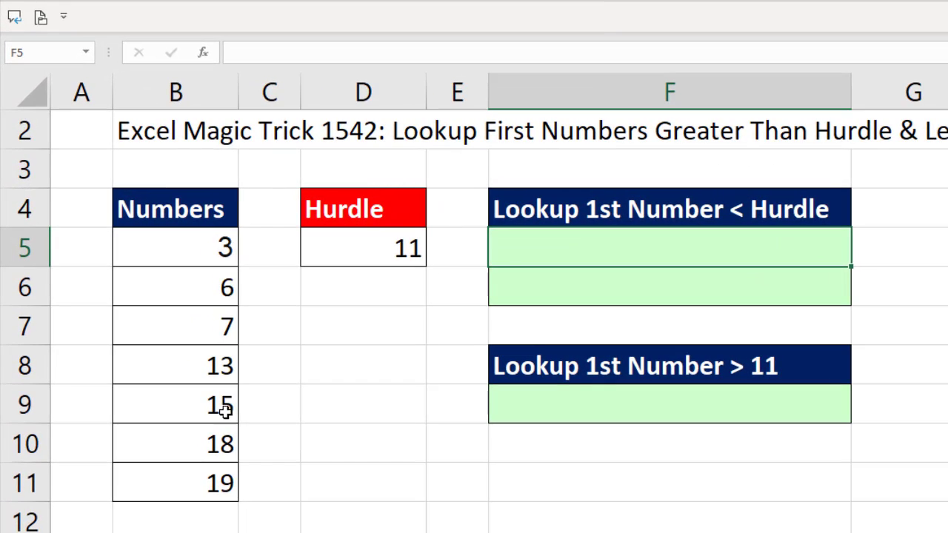
# Check the range names of B5:B11 and D5, and view the Not Sorted formulas lower on the sheet
pyautogui.click(155, 249)
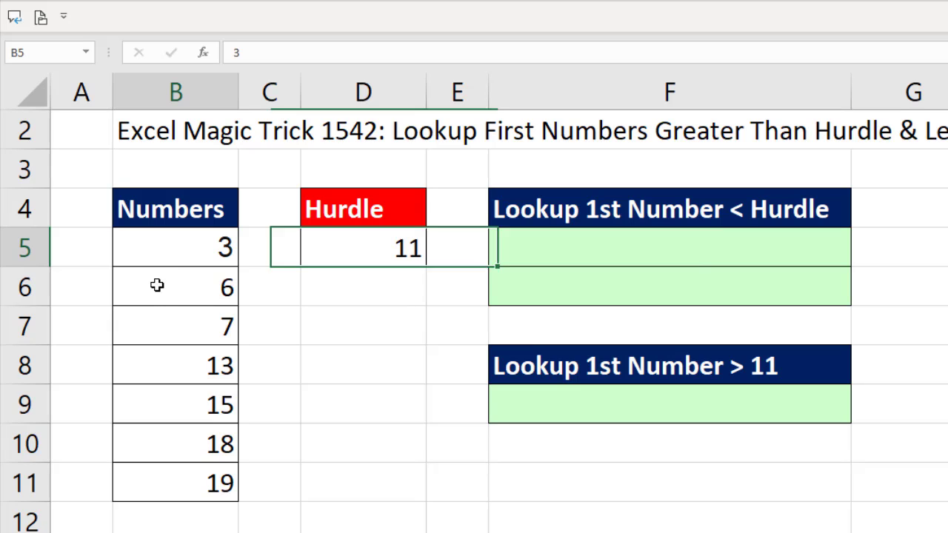
pyautogui.moveTo(157, 285); pyautogui.dragTo(202, 478)
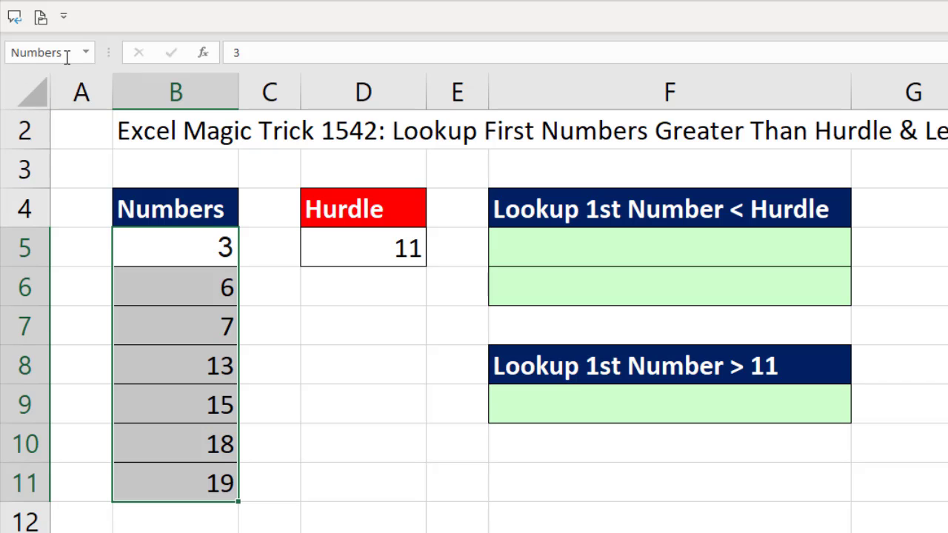
pyautogui.click(364, 245)
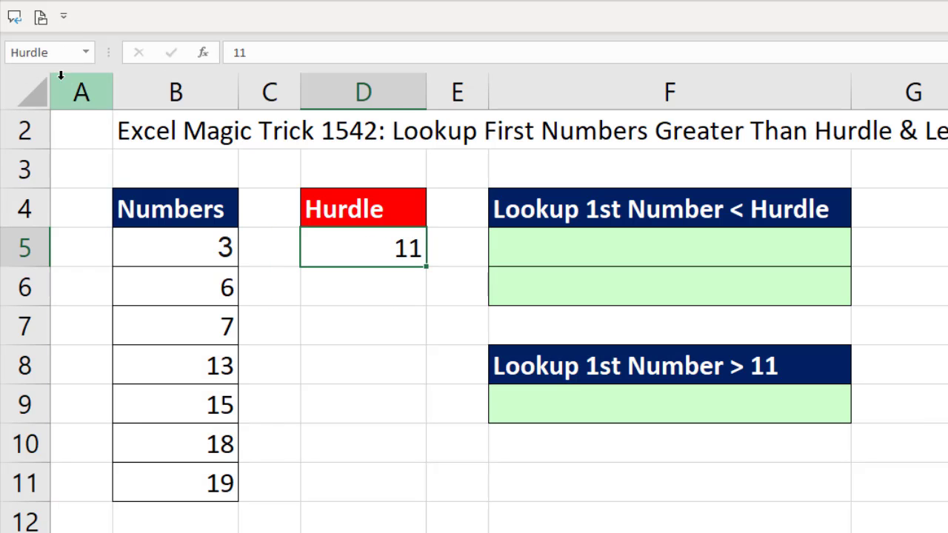
pyautogui.click(527, 245)
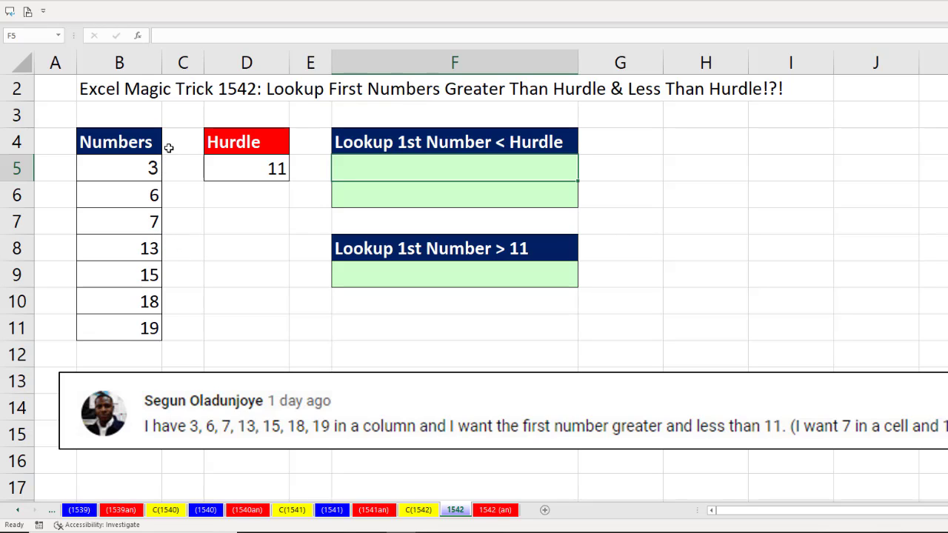
pyautogui.scroll(-4, 353, 303)
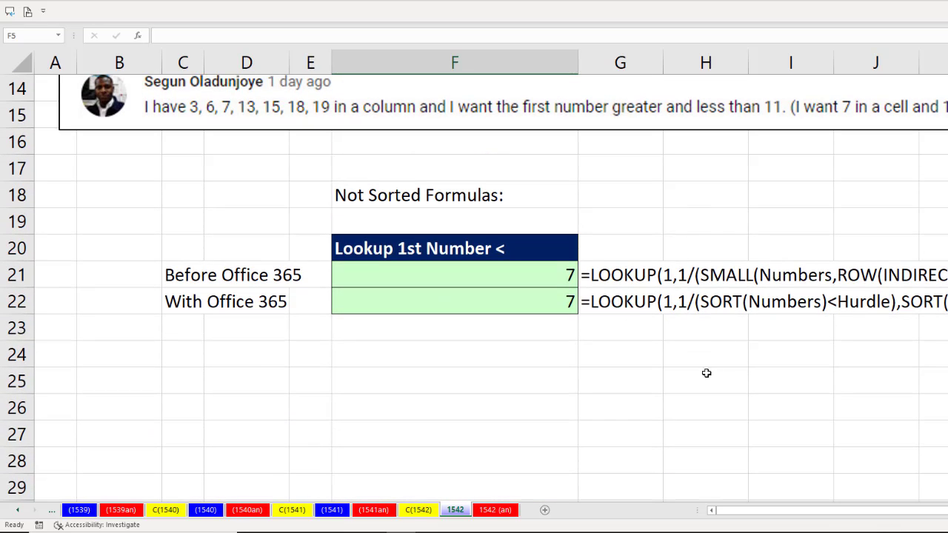
pyautogui.scroll(4, 696, 373)
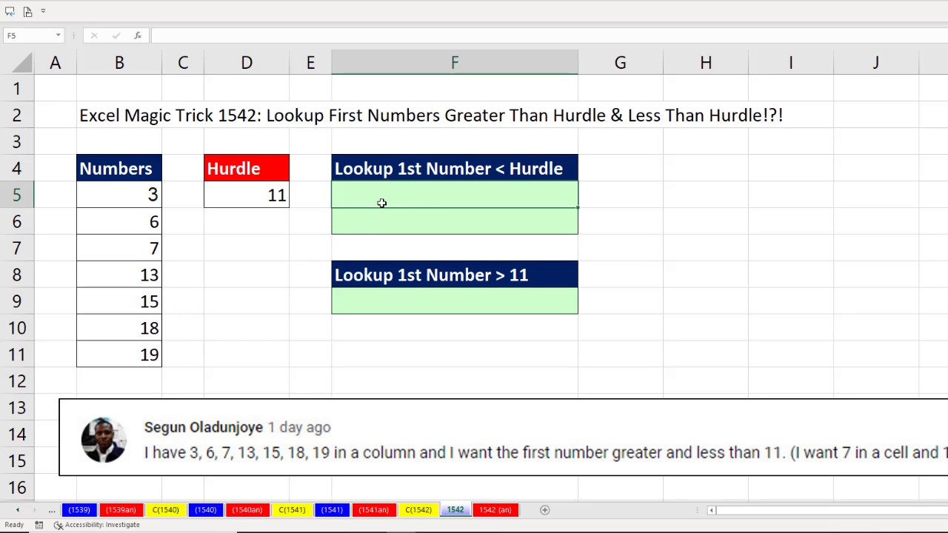
# Begin the formula in F5 with the comparison =Numbers<Hurdle, evaluate it in place to preview the array, and restore the formula text
pyautogui.write('=')
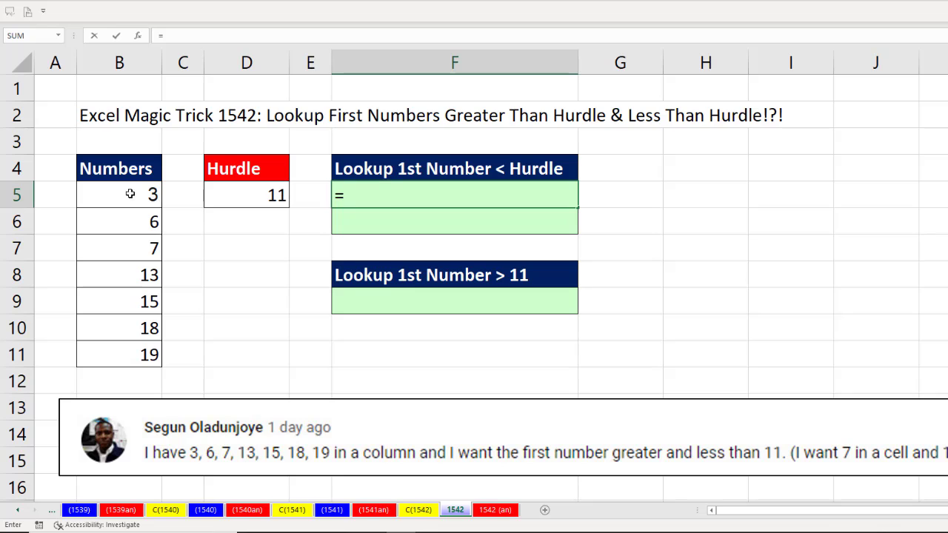
pyautogui.moveTo(132, 192); pyautogui.dragTo(138, 349)
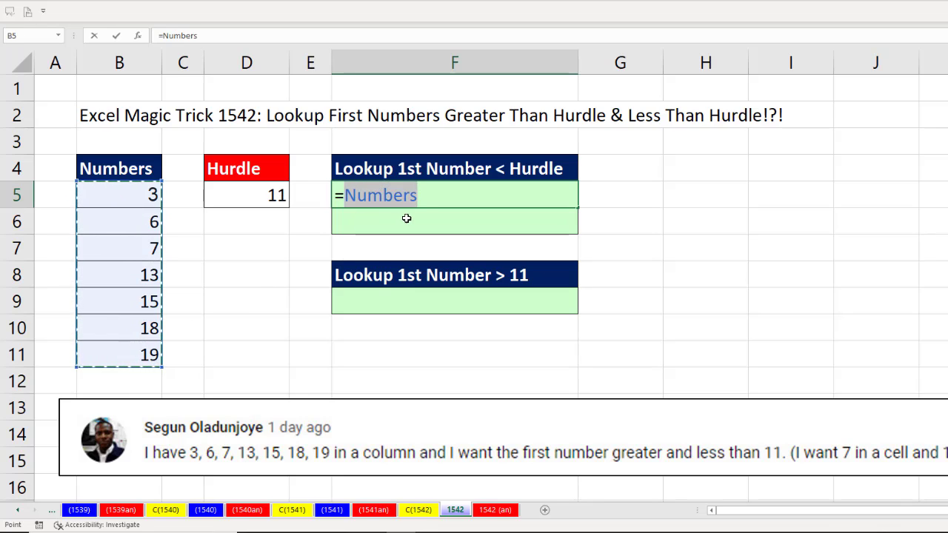
pyautogui.click(433, 197)
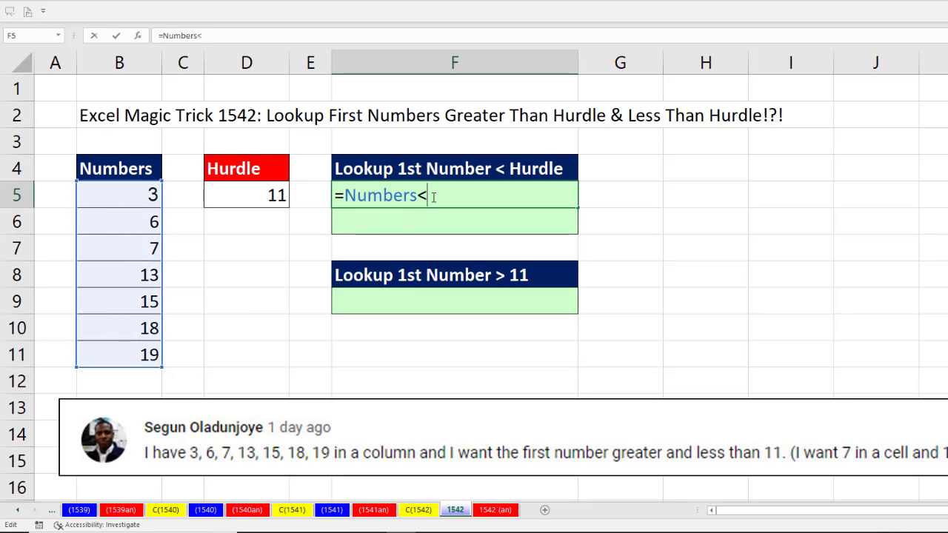
pyautogui.click(256, 206)
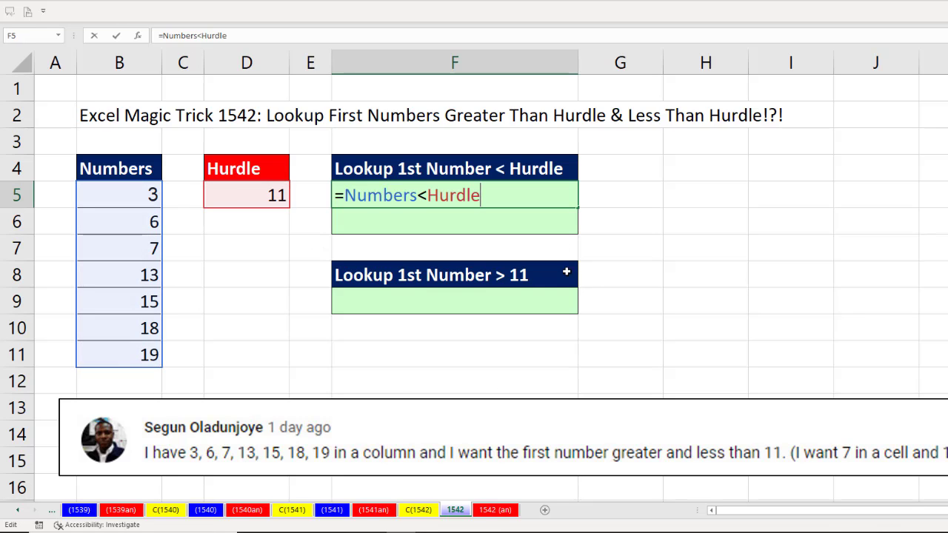
pyautogui.press('F9')
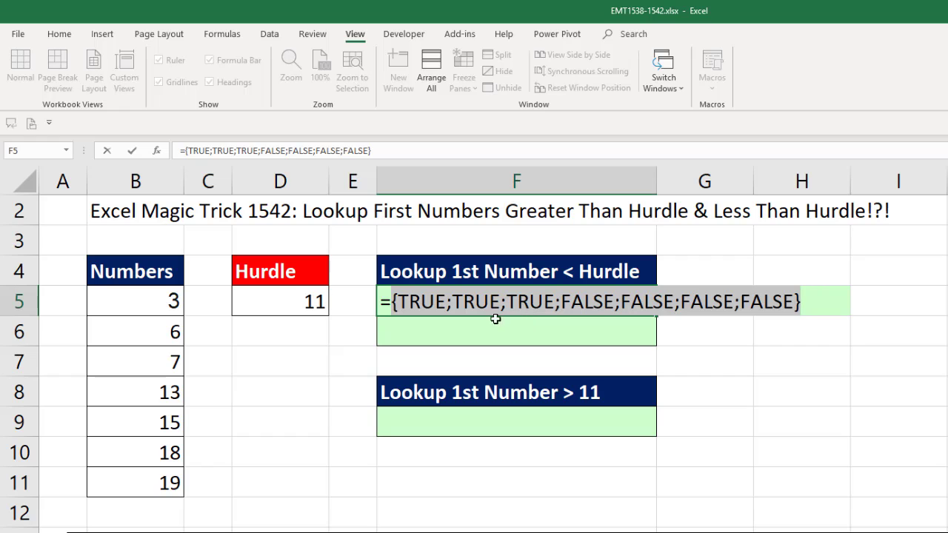
pyautogui.hotkey('ctrl', 'z')
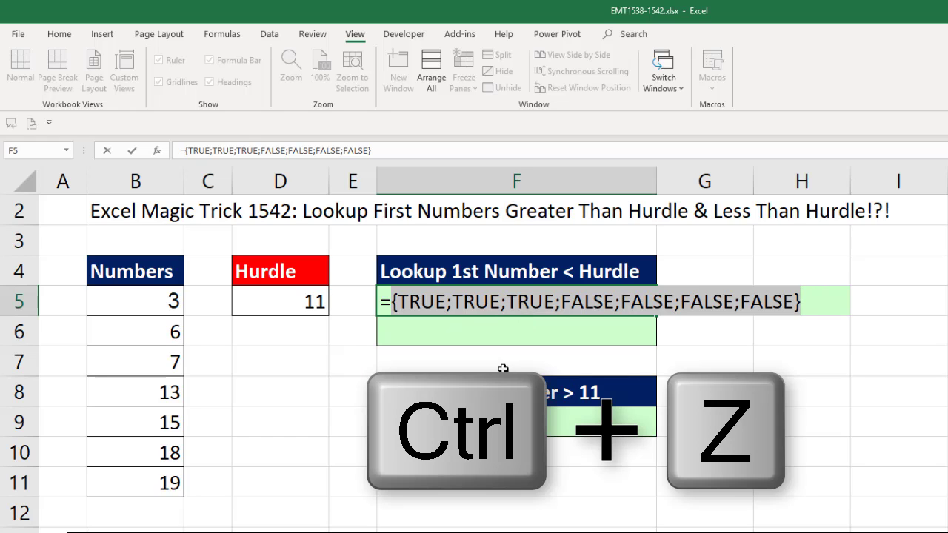
# Extend the F5 formula to =1/(Numbers<Hurdle), preview its evaluated array, and undo the evaluation
pyautogui.press('Left')
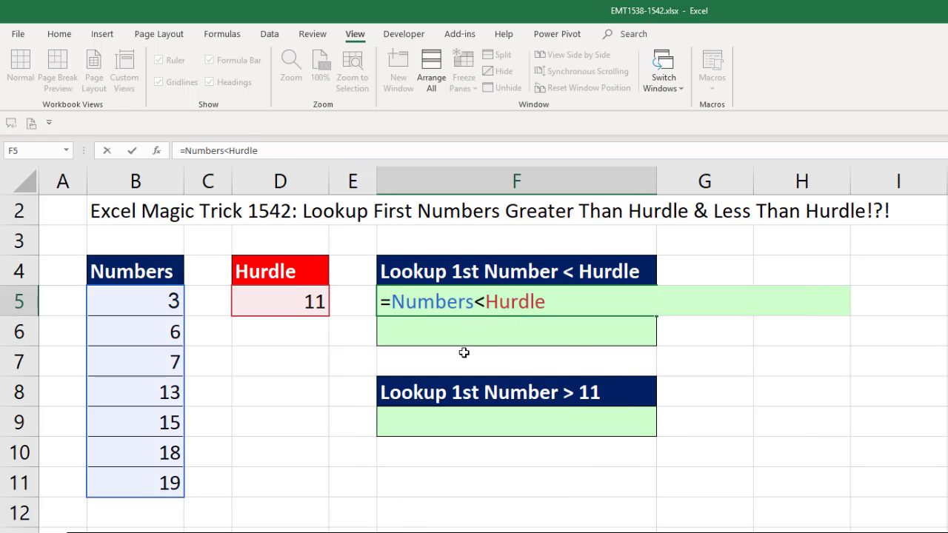
pyautogui.write('1/(')
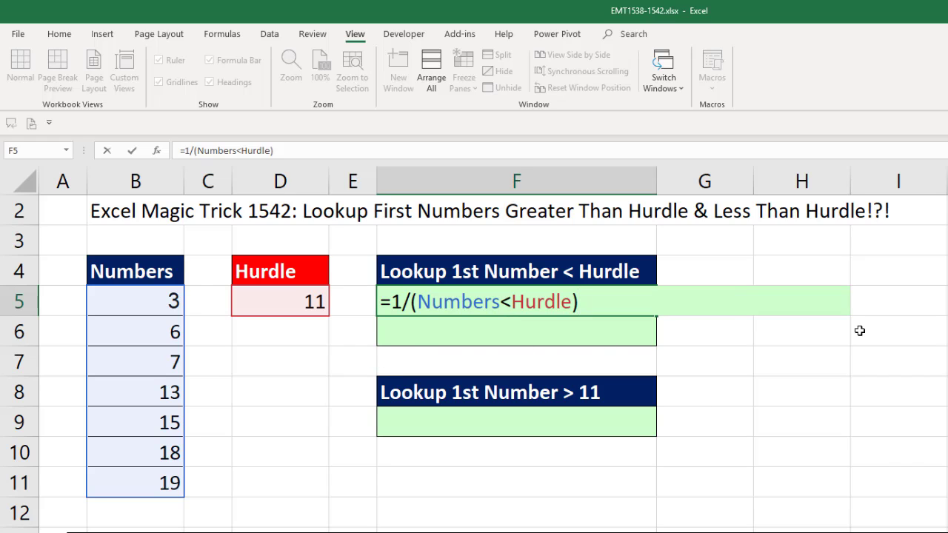
pyautogui.press('F9')
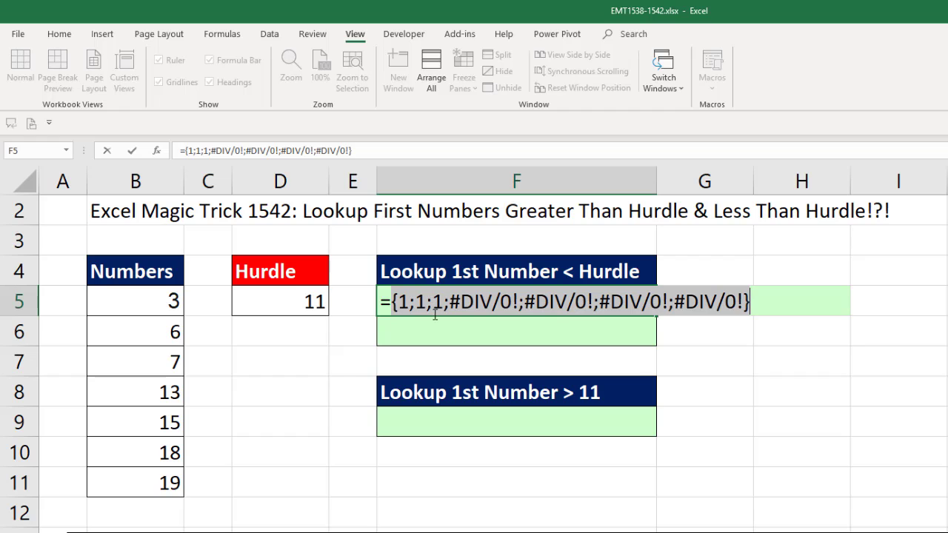
pyautogui.hotkey('ctrl', 'z')
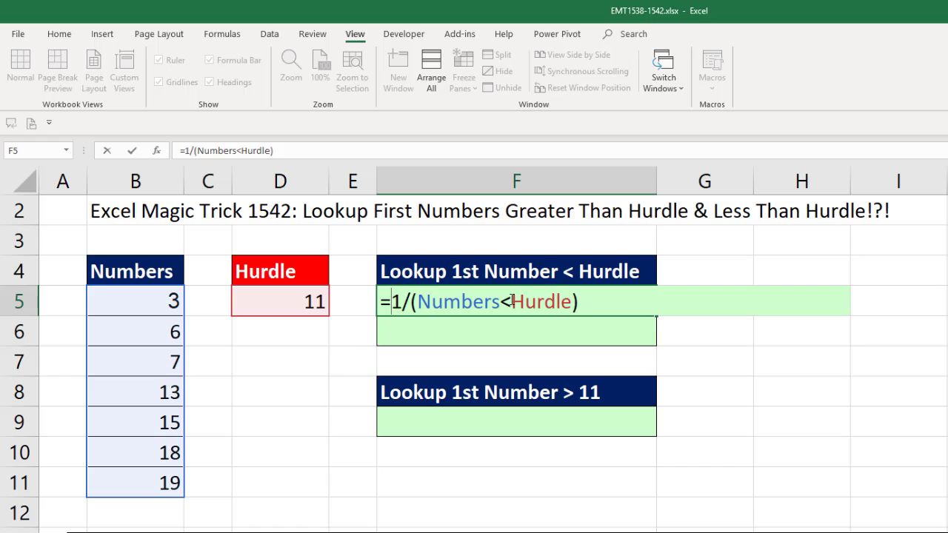
# Complete and enter the F5 formula as =LOOKUP(1,1/(Numbers<Hurdle),Numbers)
pyautogui.write('loo')
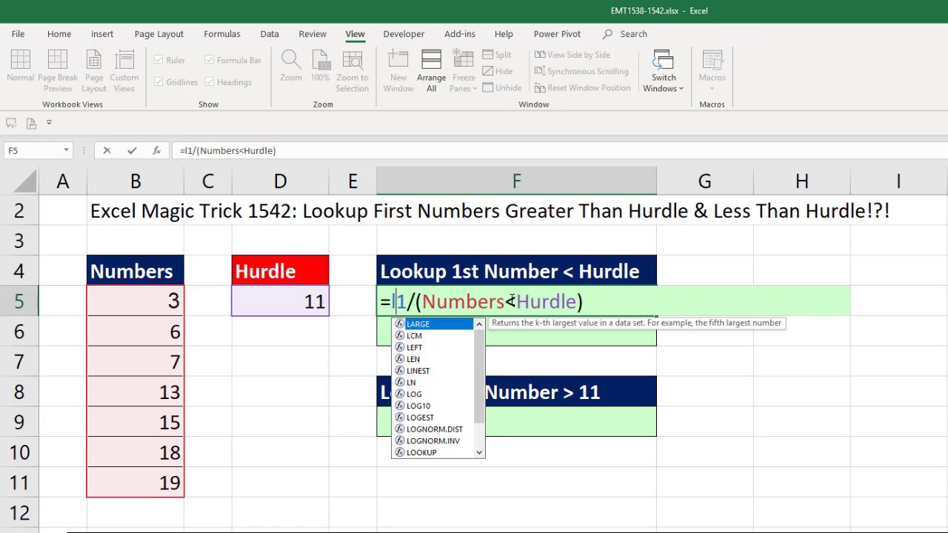
pyautogui.press('Tab')
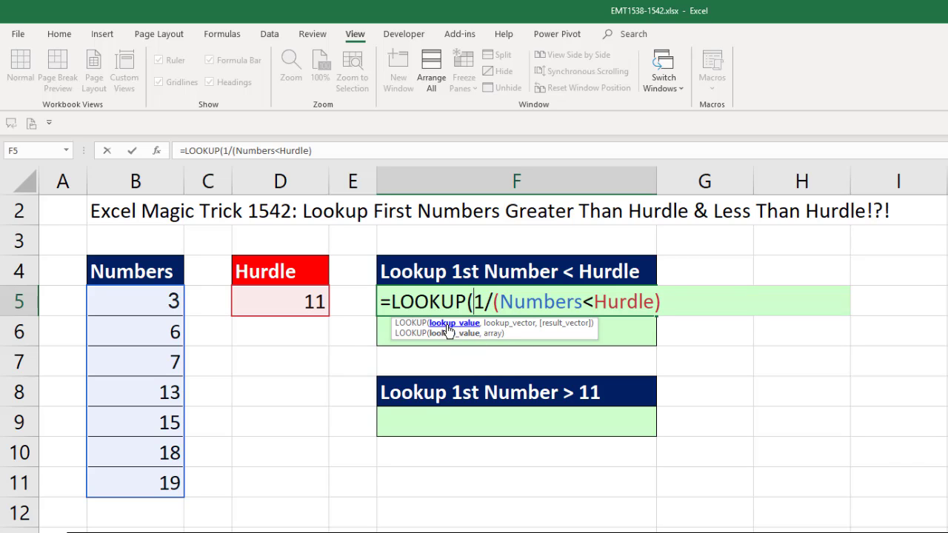
pyautogui.write('1,')
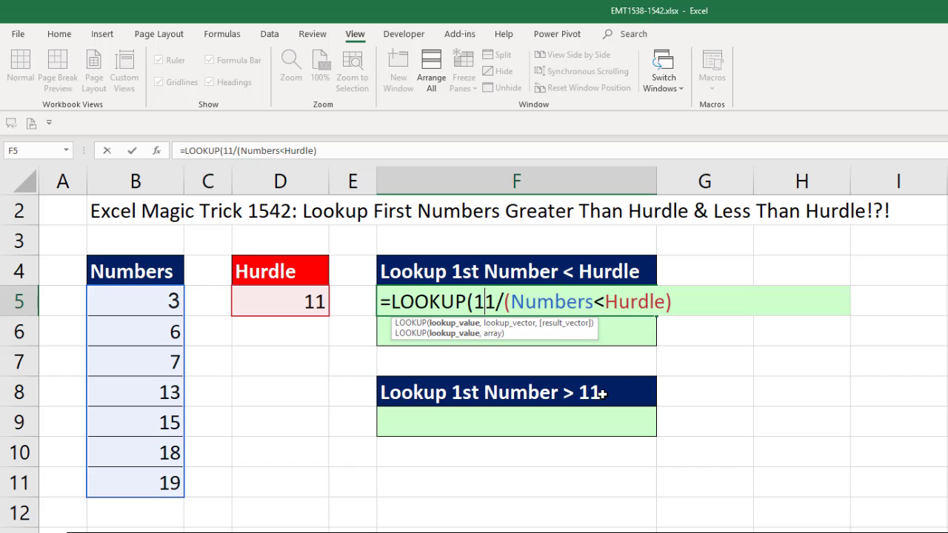
pyautogui.click(518, 326)
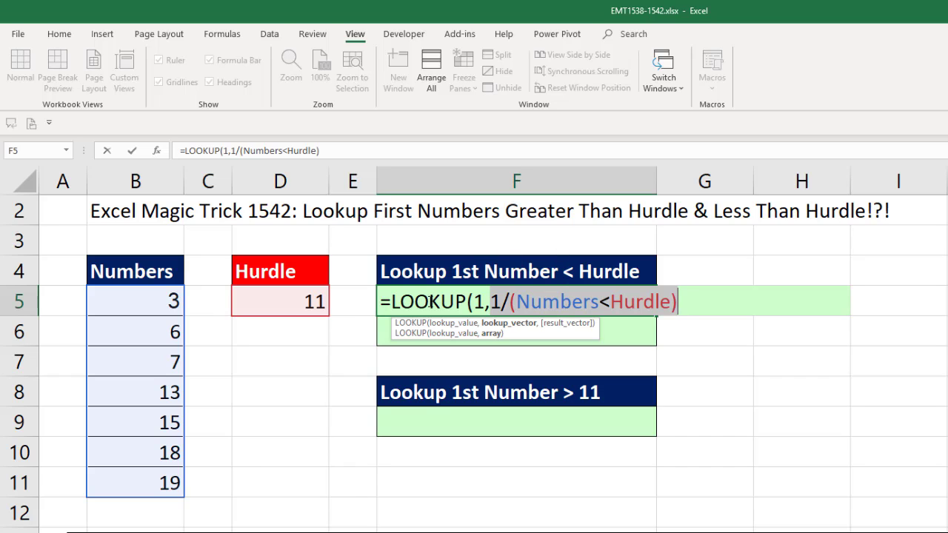
pyautogui.click(684, 304)
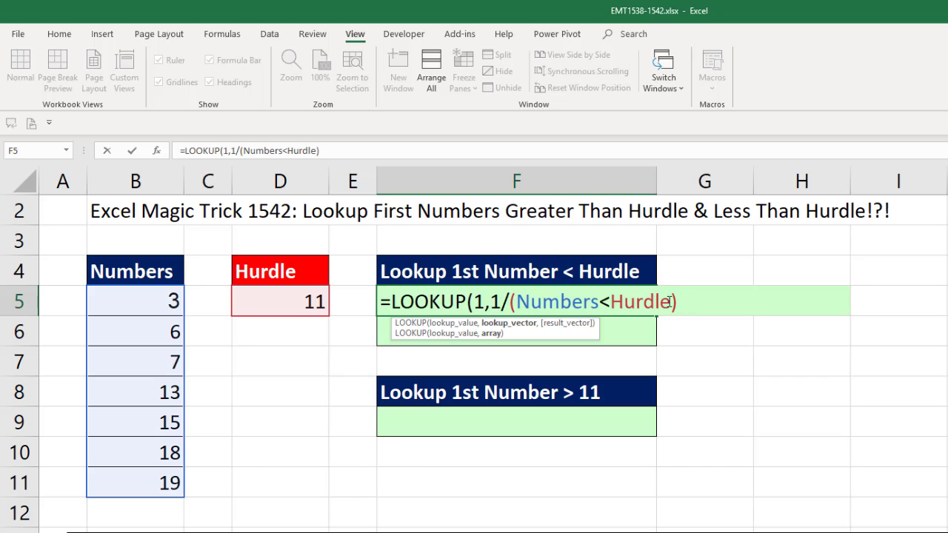
pyautogui.write(',')
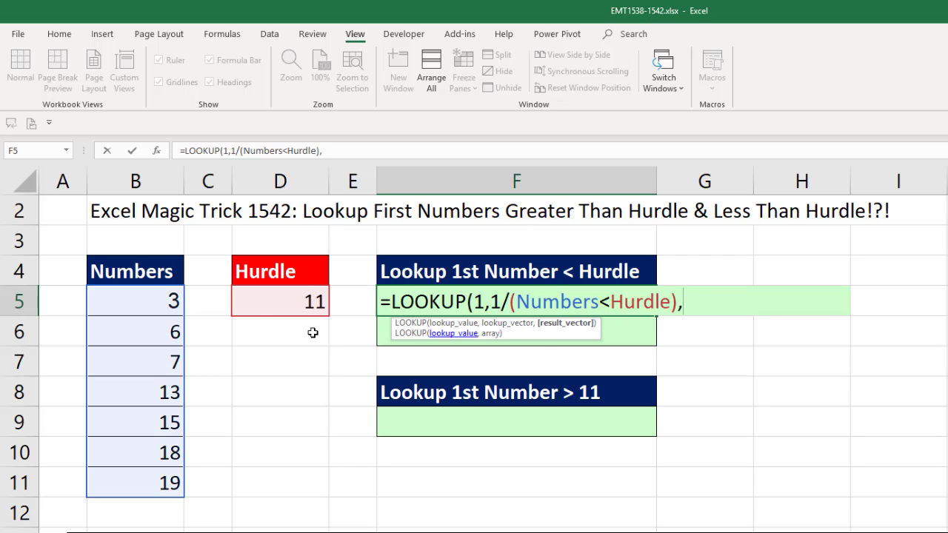
pyautogui.moveTo(153, 300); pyautogui.dragTo(157, 477)
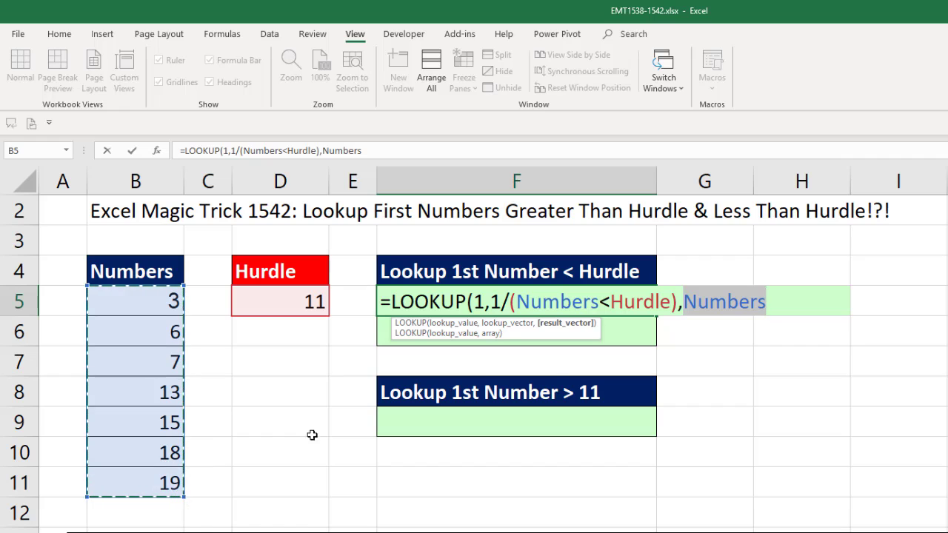
pyautogui.click(776, 302)
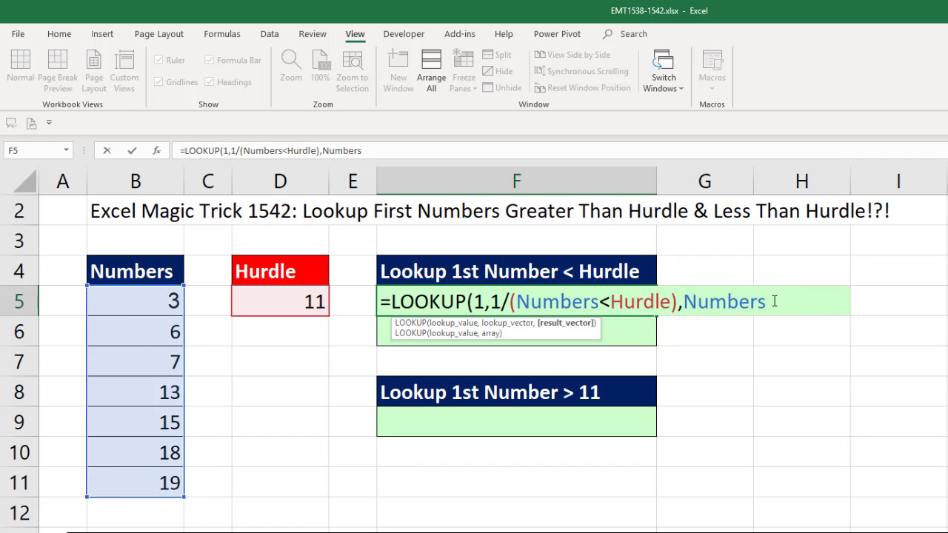
pyautogui.write(')')
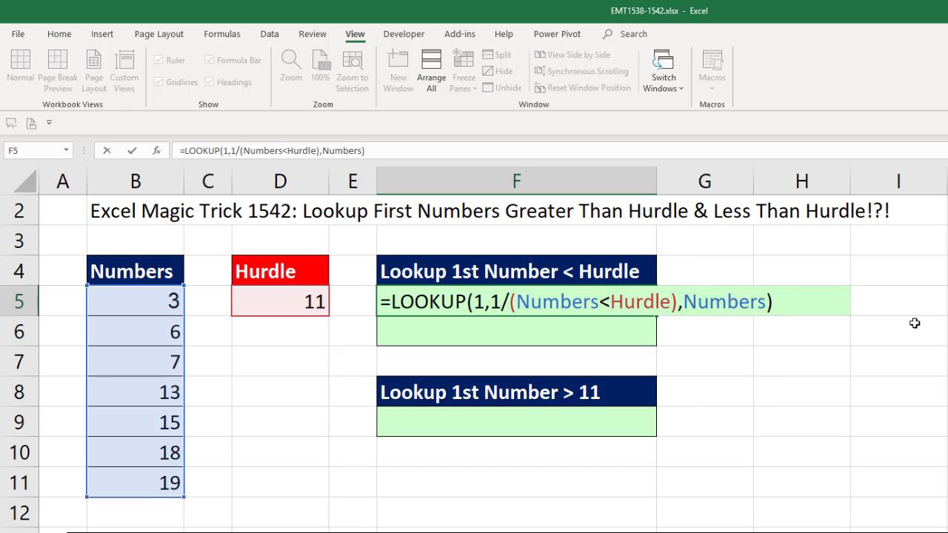
pyautogui.press('Return')
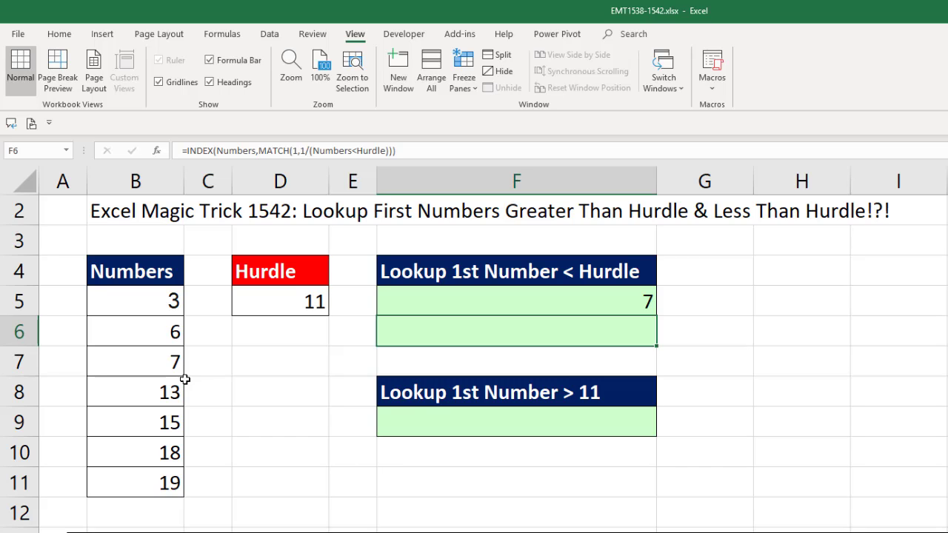
# Test the lookup in F5 with hurdle values 13 and 15 in D5, and set the hurdle back to 11
pyautogui.click(259, 306)
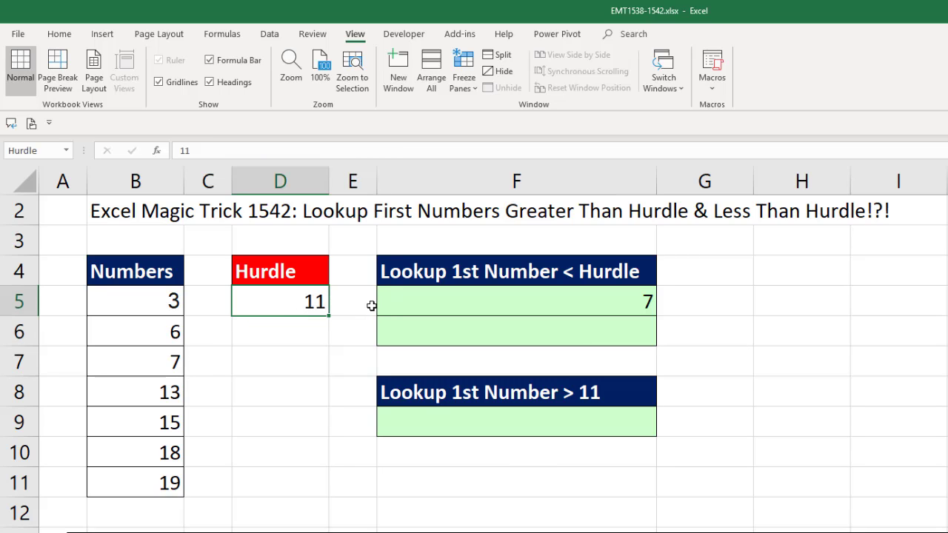
pyautogui.write('13')
pyautogui.press('Return')
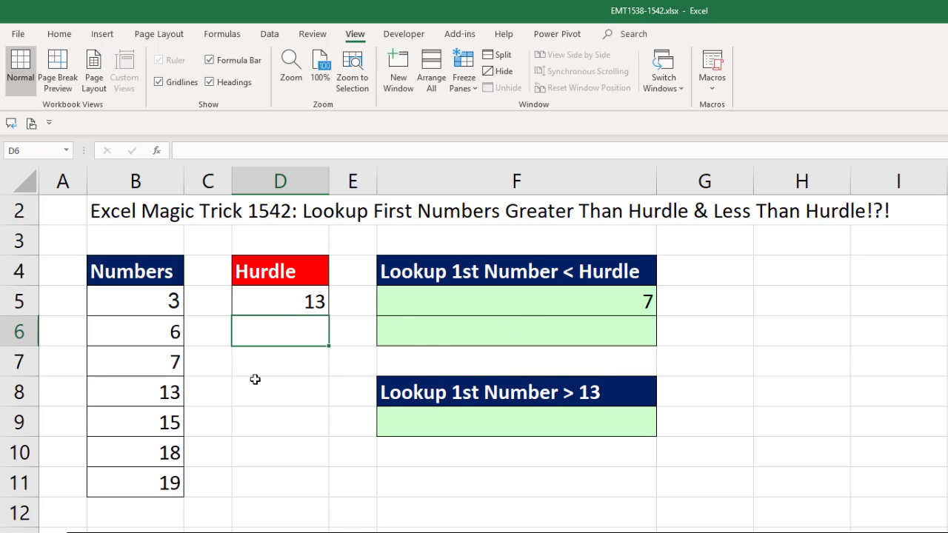
pyautogui.click(289, 301)
pyautogui.write('15')
pyautogui.hotkey('ctrl', 'Return')
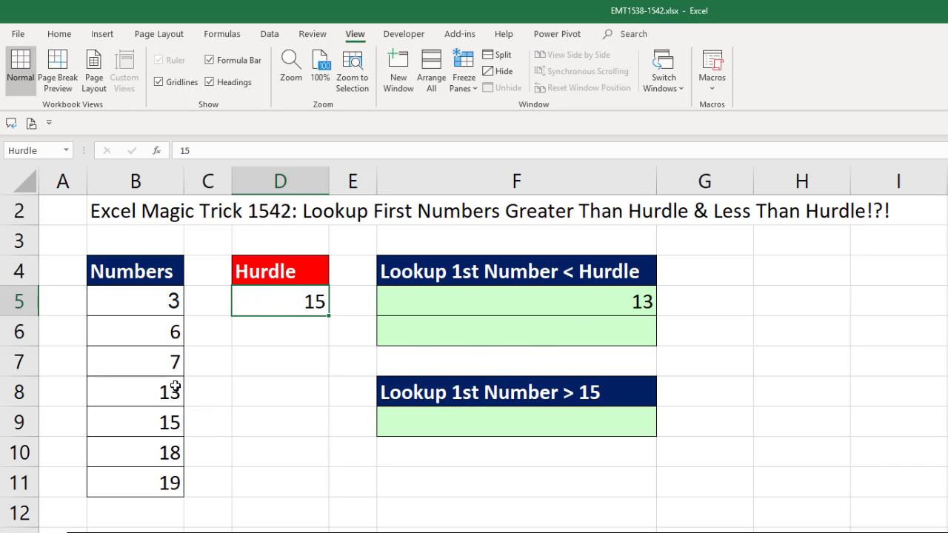
pyautogui.write('11')
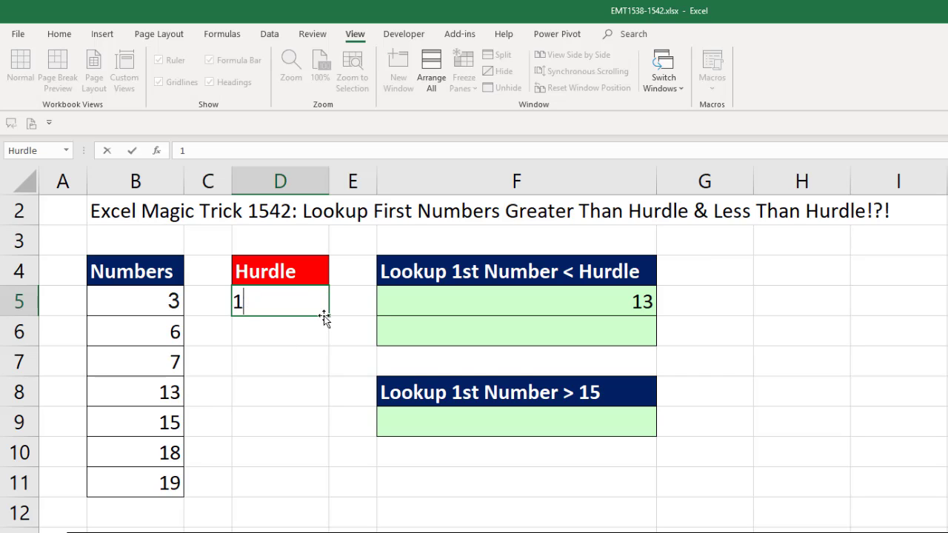
pyautogui.hotkey('ctrl', 'Return')
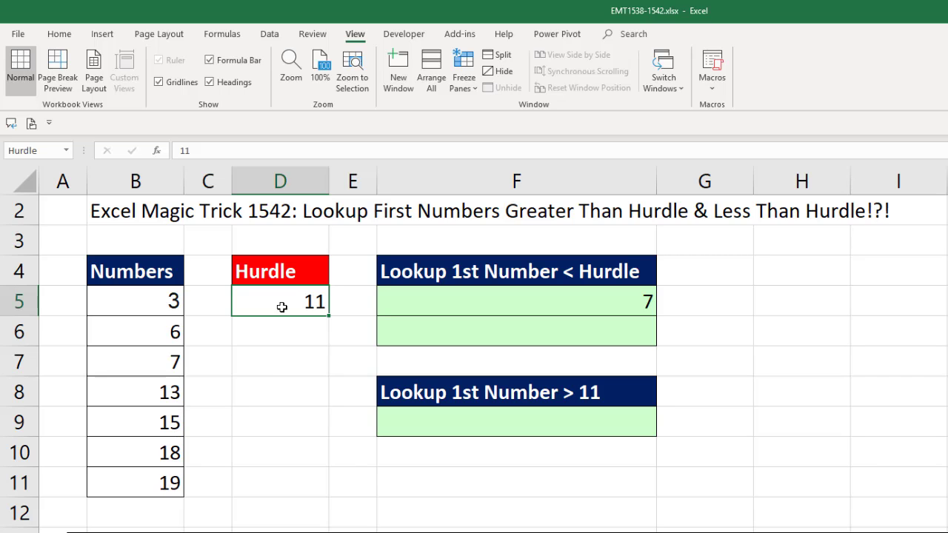
# Begin the formula in F9 with the comparison =Numbers>Hurdle, evaluate it in place to preview the array, and restore the formula text
pyautogui.click(516, 422)
pyautogui.write('=')
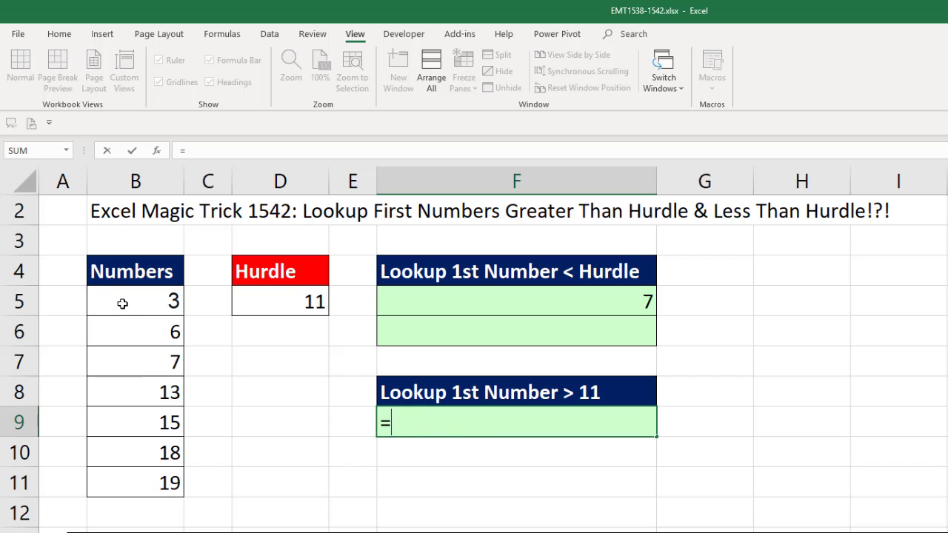
pyautogui.moveTo(124, 311); pyautogui.dragTo(159, 481)
pyautogui.write('>')
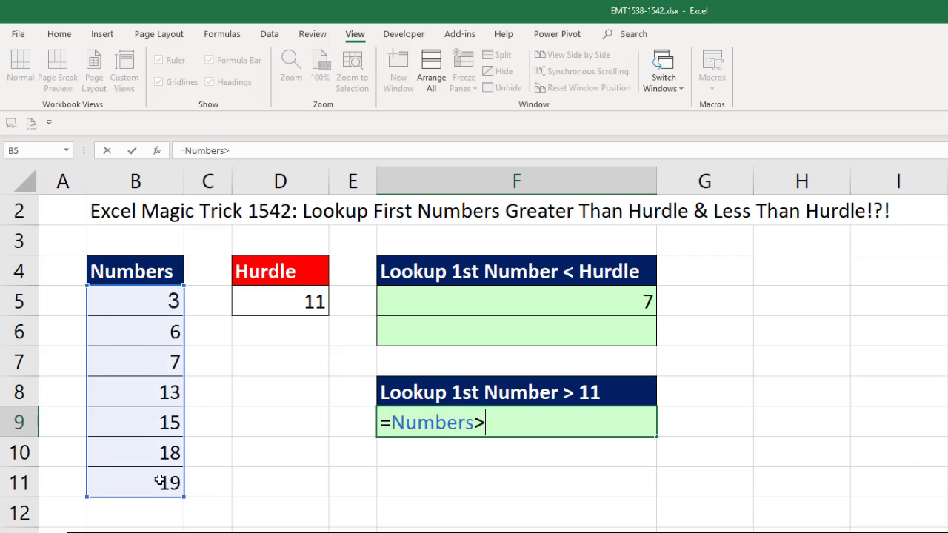
pyautogui.click(265, 301)
pyautogui.click(572, 429)
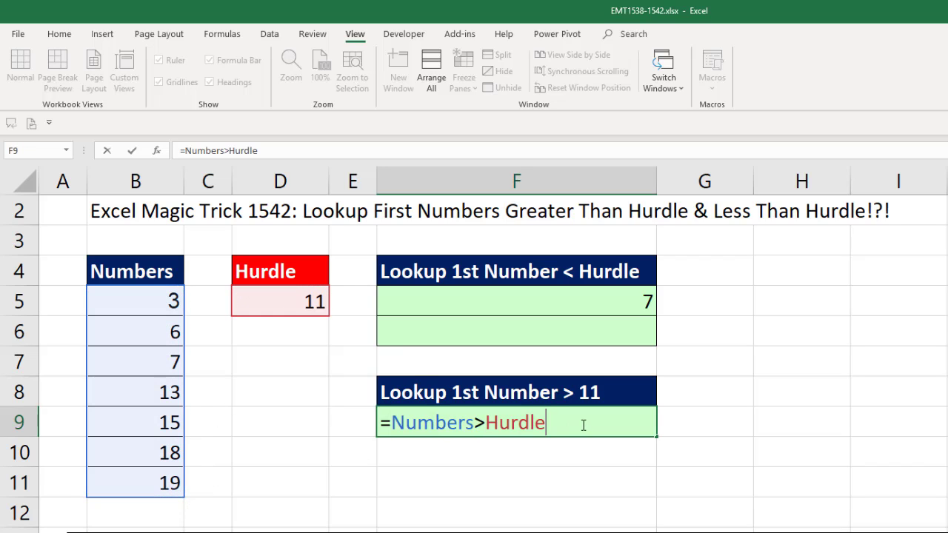
pyautogui.press('F9')
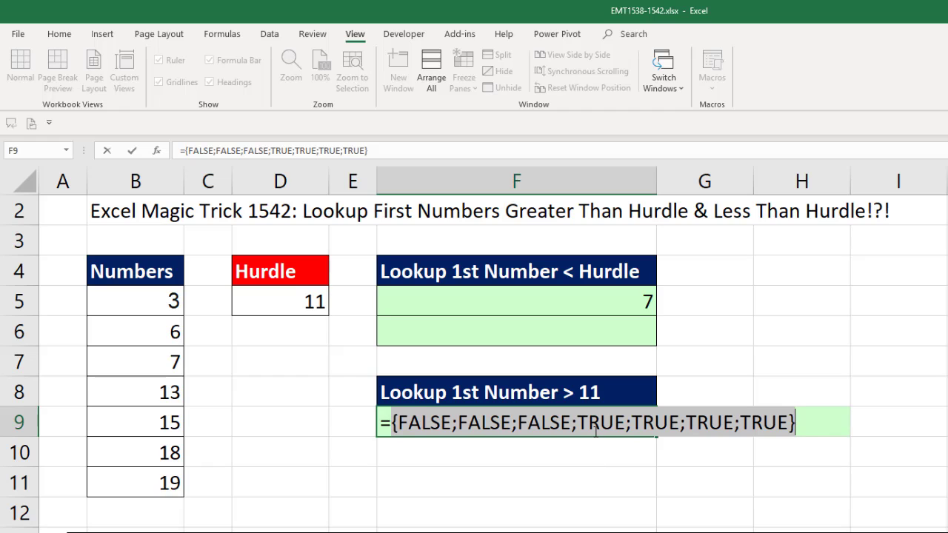
pyautogui.hotkey('ctrl', 'z')
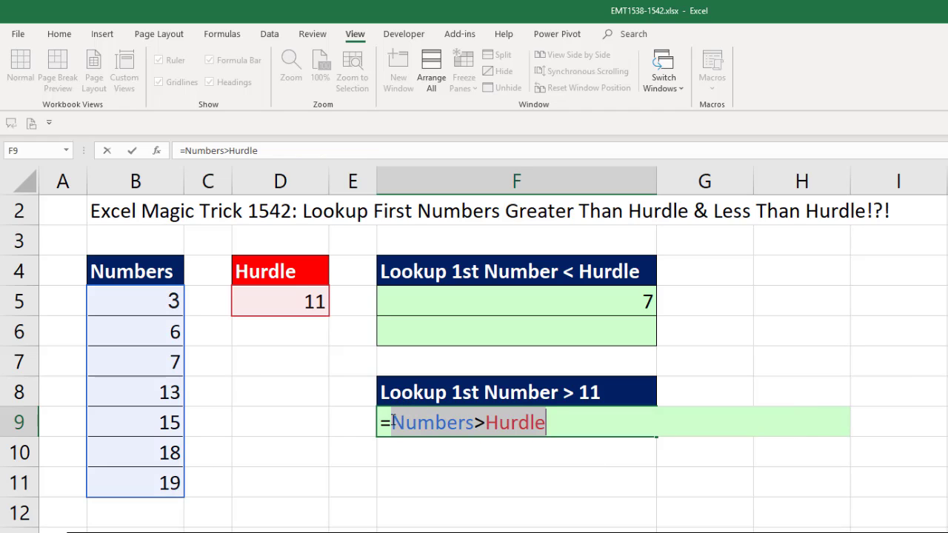
# Extend the F9 formula to =1/(Numbers>Hurdle), preview its evaluated array, and undo the evaluation
pyautogui.write('1/(')
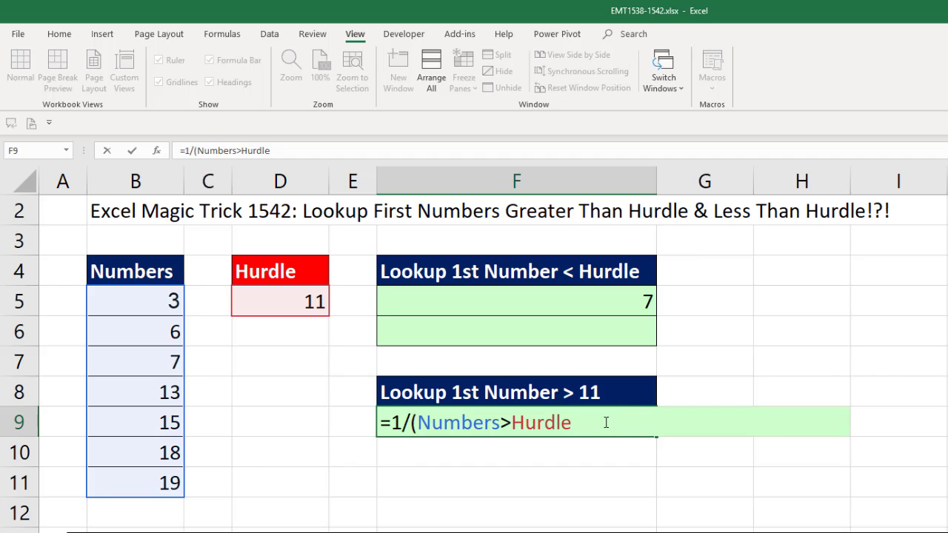
pyautogui.write(')')
pyautogui.press('F9')
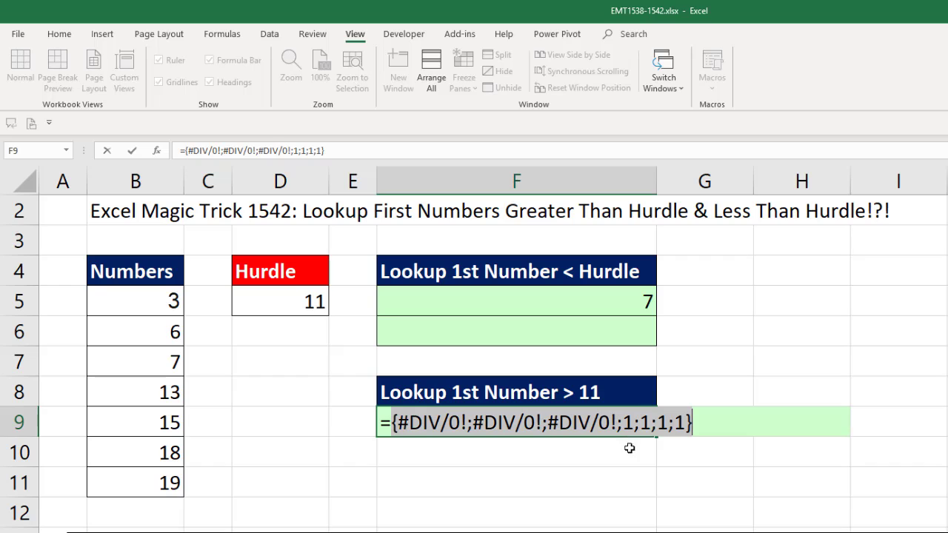
pyautogui.hotkey('ctrl', 'z')
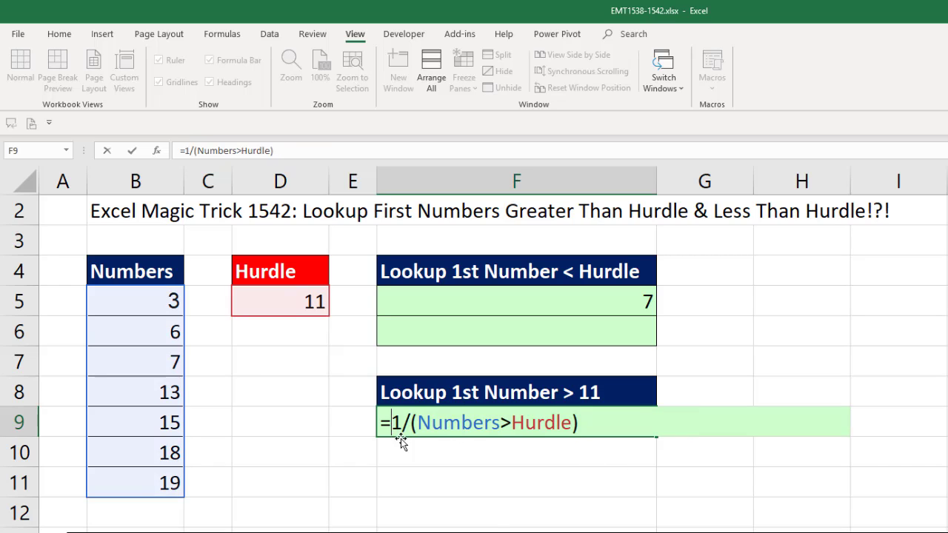
# Wrap the F9 expression in an exact-match MATCH so the formula reads =MATCH(1,1/(Numbers>Hurdle),0)
pyautogui.click(392, 429)
pyautogui.write('ma')
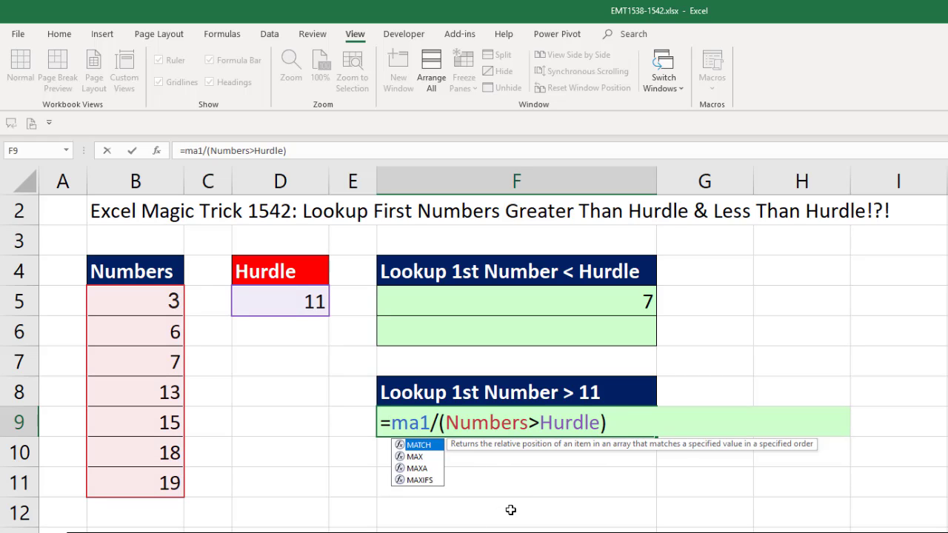
pyautogui.press('Tab')
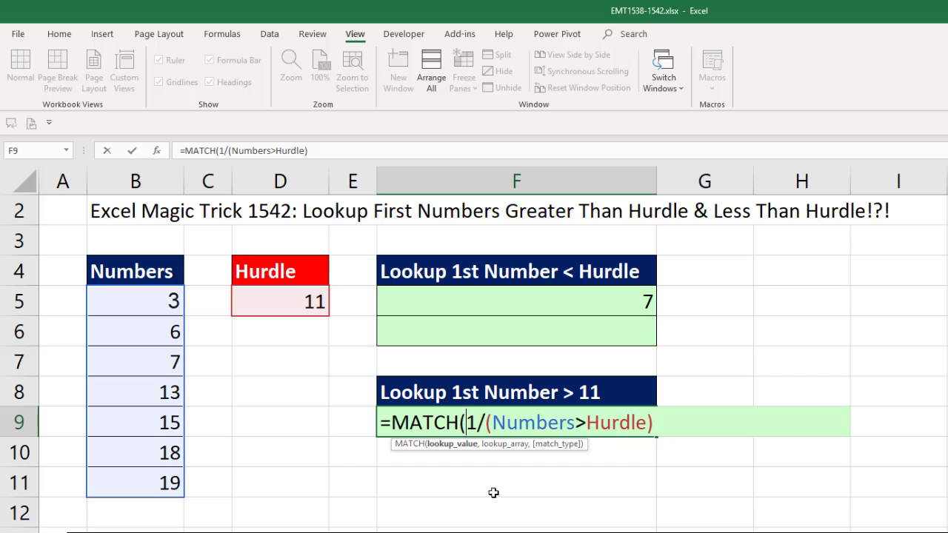
pyautogui.write('1')
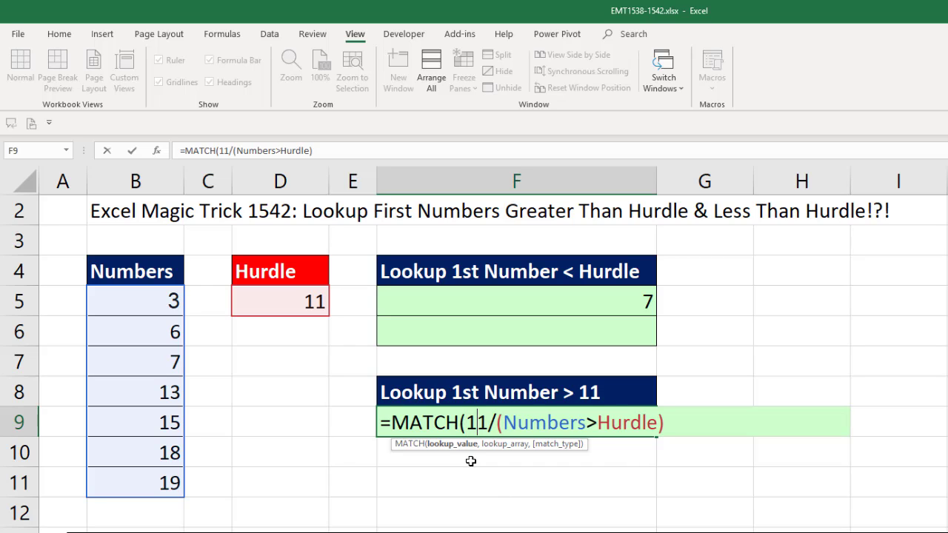
pyautogui.write(',')
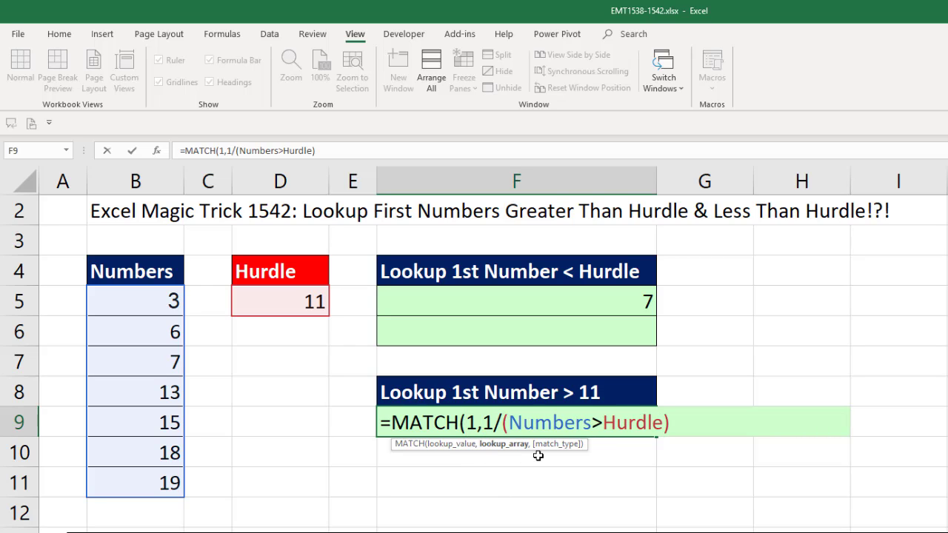
pyautogui.click(697, 427)
pyautogui.write(',')
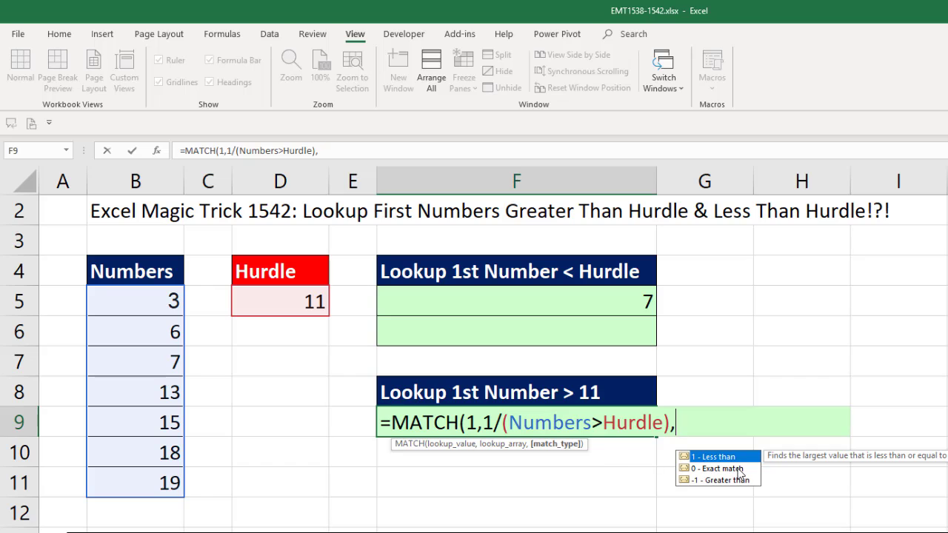
pyautogui.write('0)')
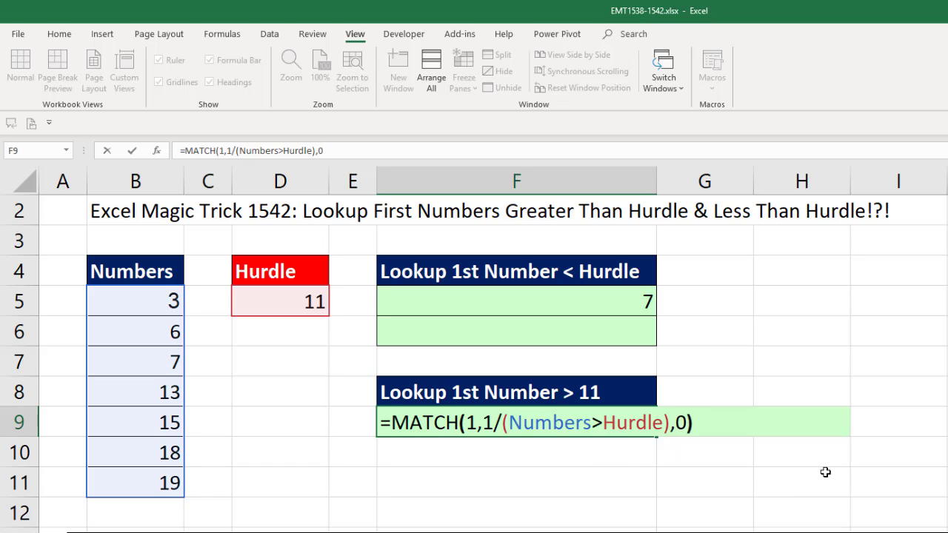
# Highlight the lookup array argument in F9, enter the MATCH as an array formula, and re-enter it as a regular formula
pyautogui.click(485, 422)
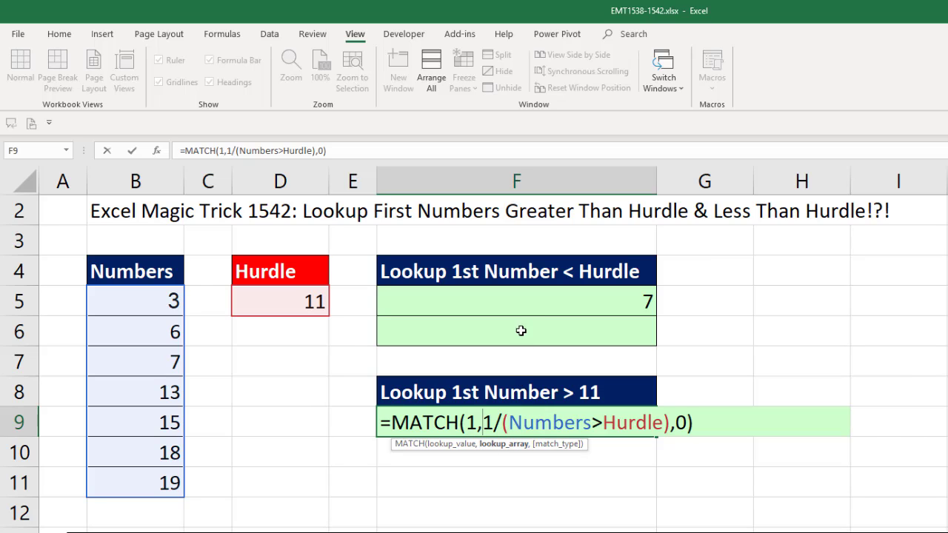
pyautogui.click(505, 446)
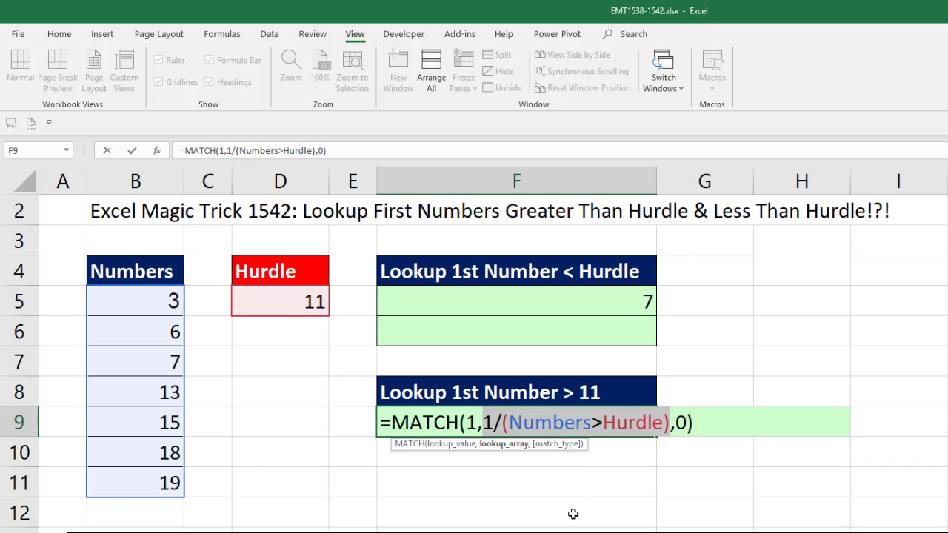
pyautogui.click(391, 422)
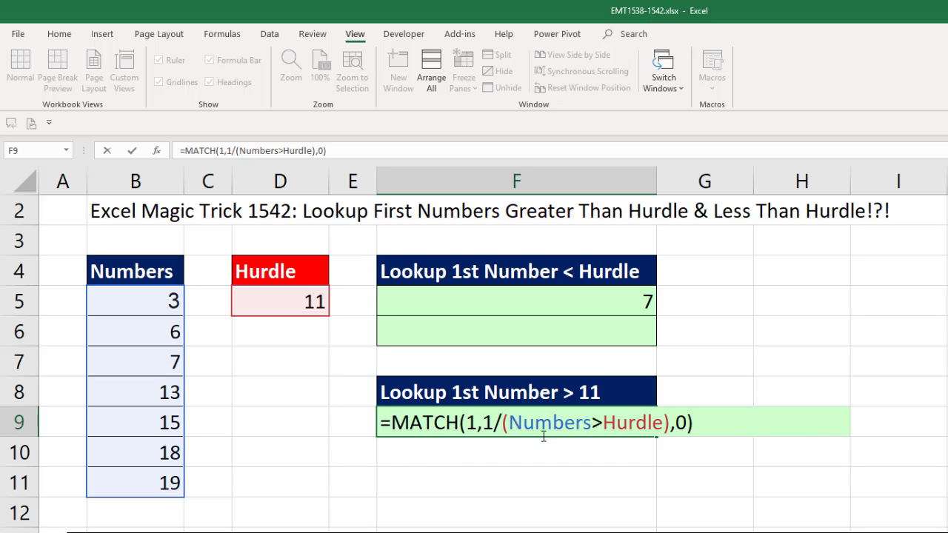
pyautogui.hotkey('ctrl', 'shift', 'Return')
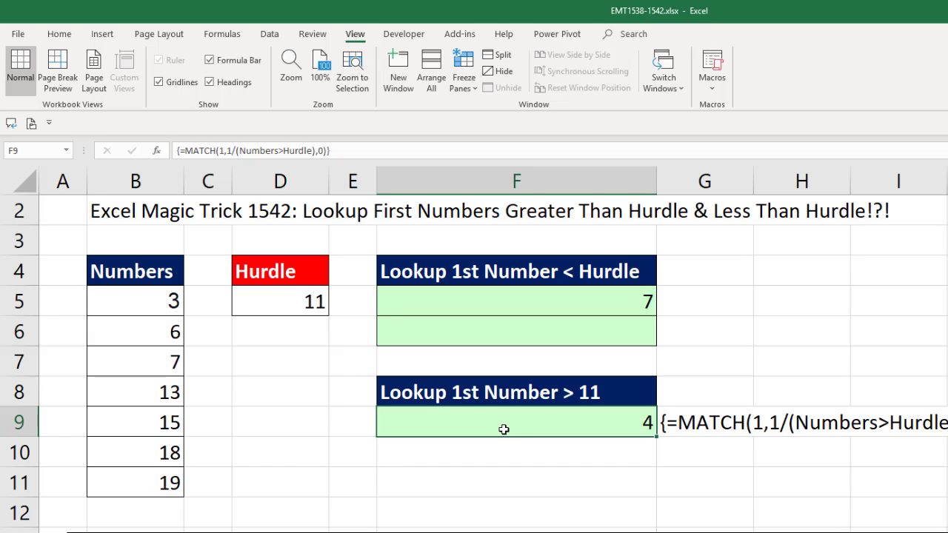
pyautogui.press('F2')
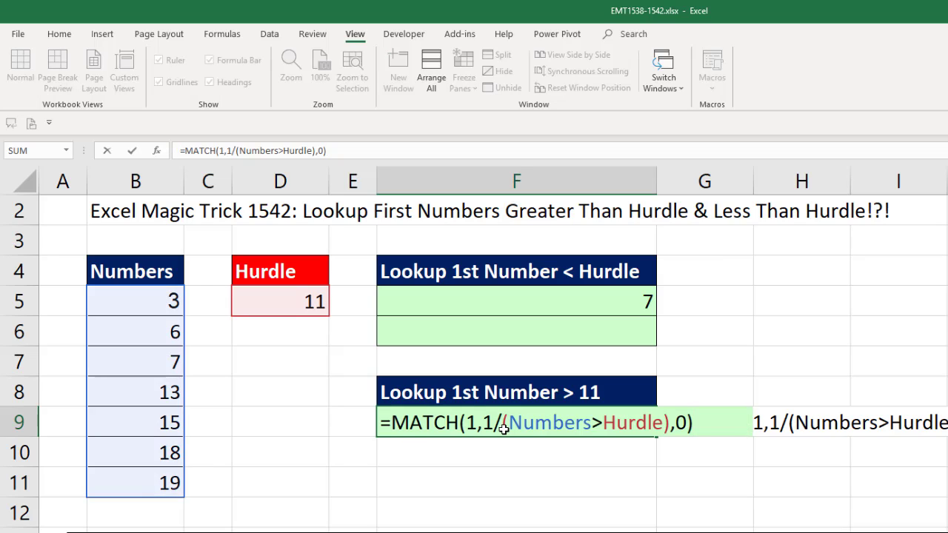
pyautogui.press('Return')
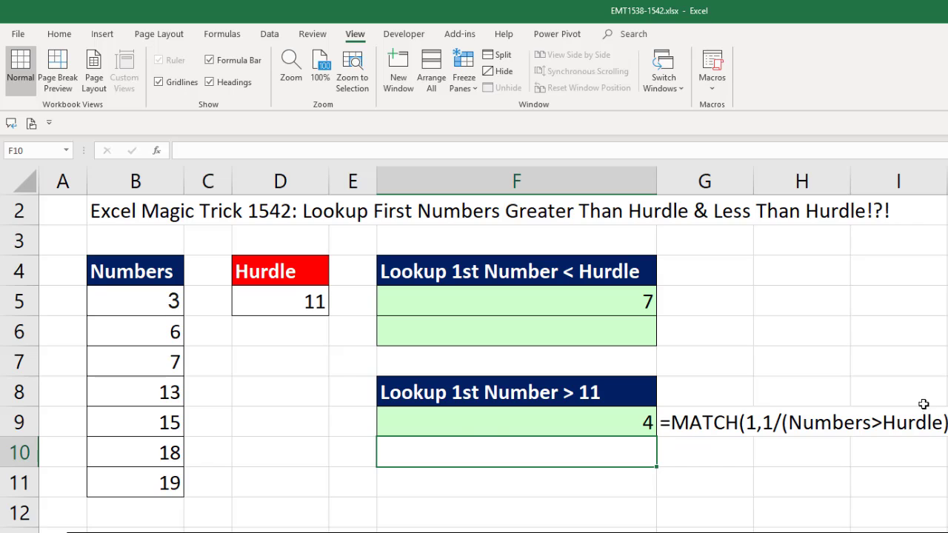
# Nest the F9 MATCH inside INDEX and enter =INDEX(Numbers,MATCH(1,1/(Numbers>Hurdle),0)) as a regular formula
pyautogui.doubleClick(620, 431)
pyautogui.write('INDEX(MATCH(1,1/(Numbers>Hurdle),0')
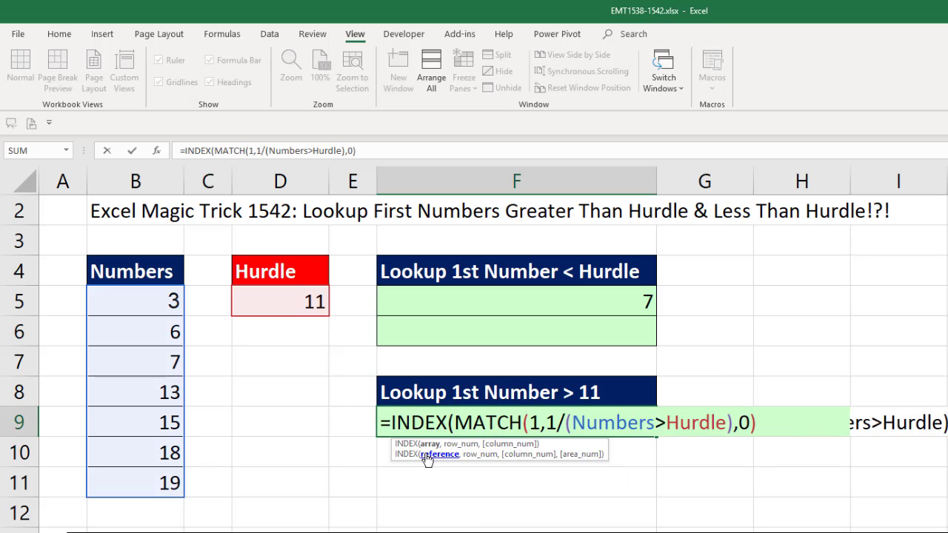
pyautogui.moveTo(144, 303); pyautogui.dragTo(135, 482)
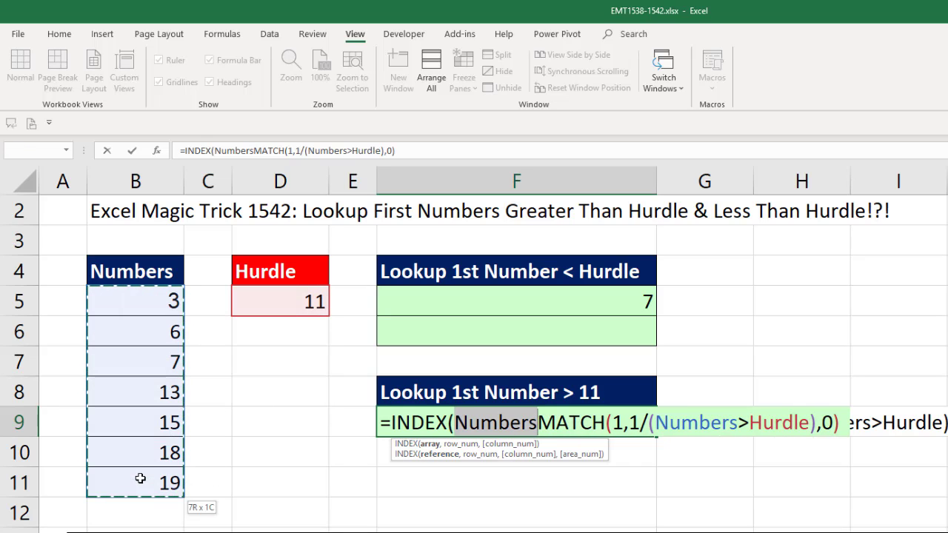
pyautogui.write(',')
pyautogui.click(452, 444)
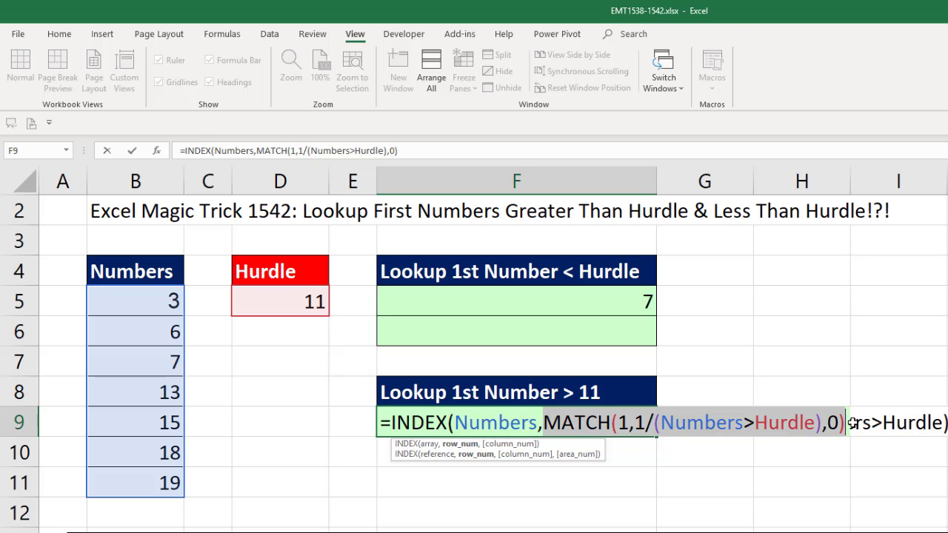
pyautogui.press('Right')
pyautogui.write(')')
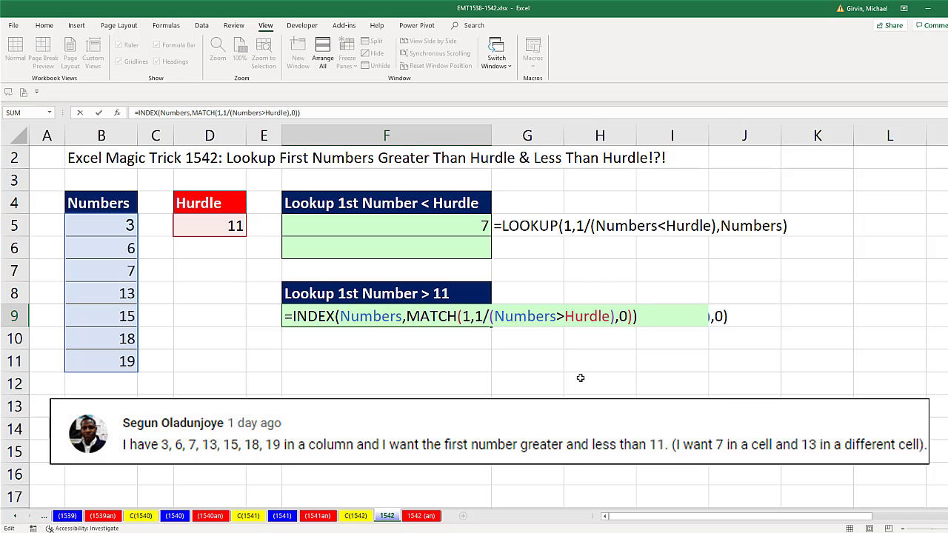
pyautogui.press('Return')
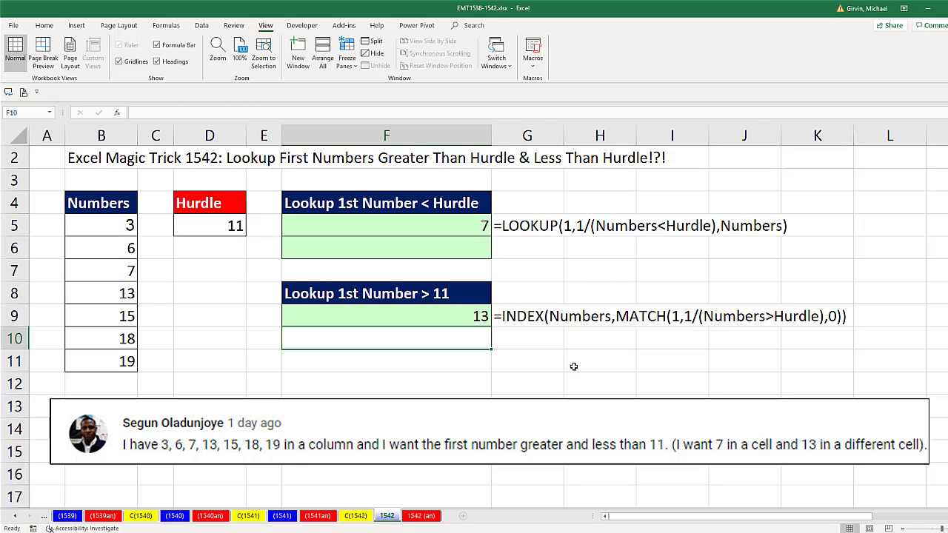
# Reopen the INDEX and MATCH formula in F9 and re-enter it as an array formula
pyautogui.doubleClick(435, 313)
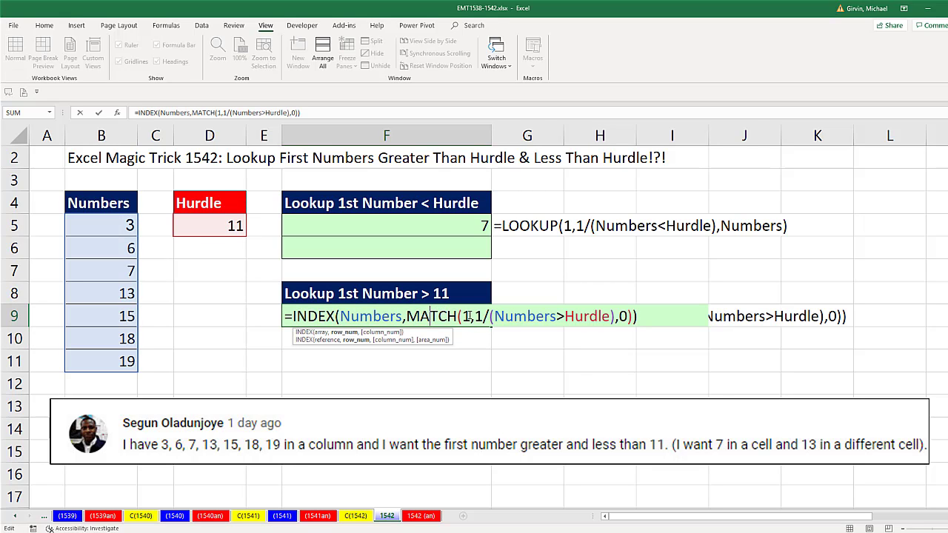
pyautogui.click(479, 318)
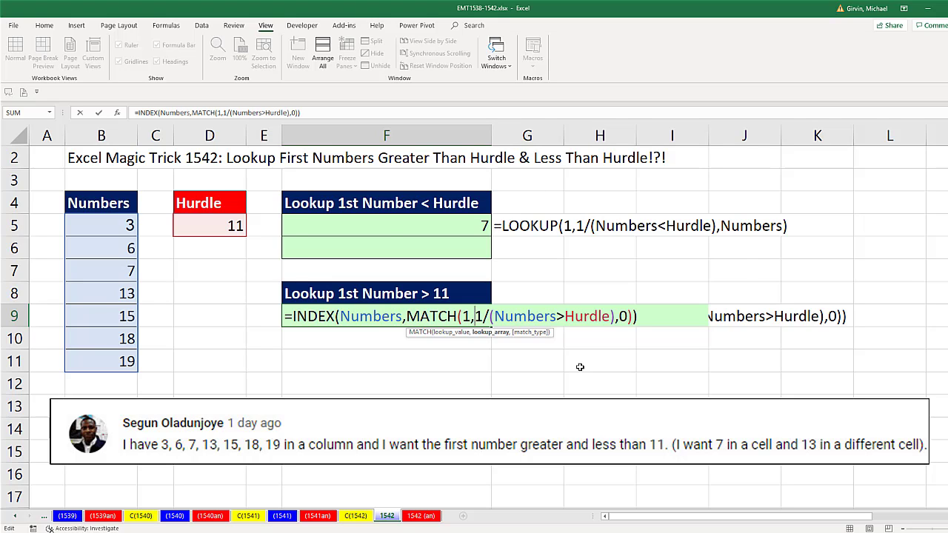
pyautogui.hotkey('ctrl', 'shift', 'Return')
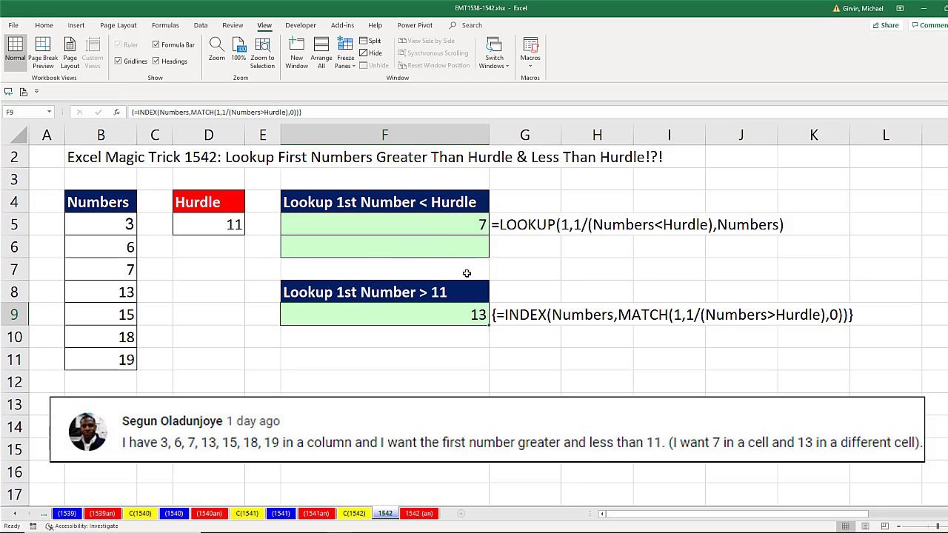
# Test both lookup formulas by setting the hurdle in D5 to 15, and select the matching 15 in the Numbers list
pyautogui.click(219, 227)
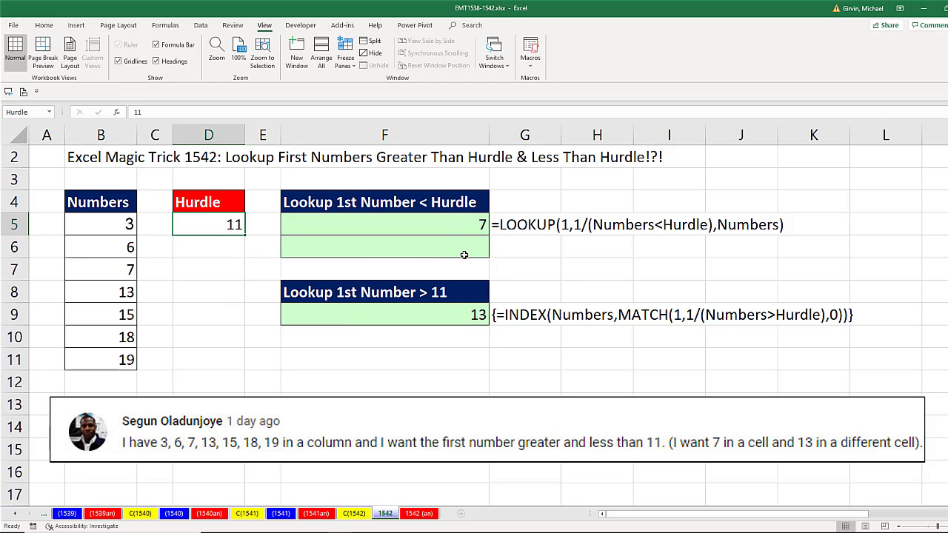
pyautogui.write('15')
pyautogui.press('Return')
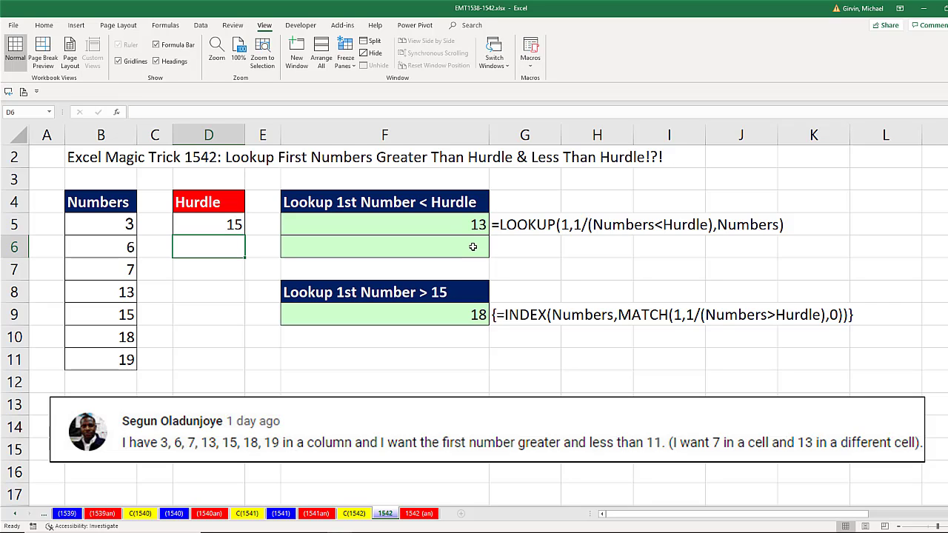
pyautogui.click(121, 317)
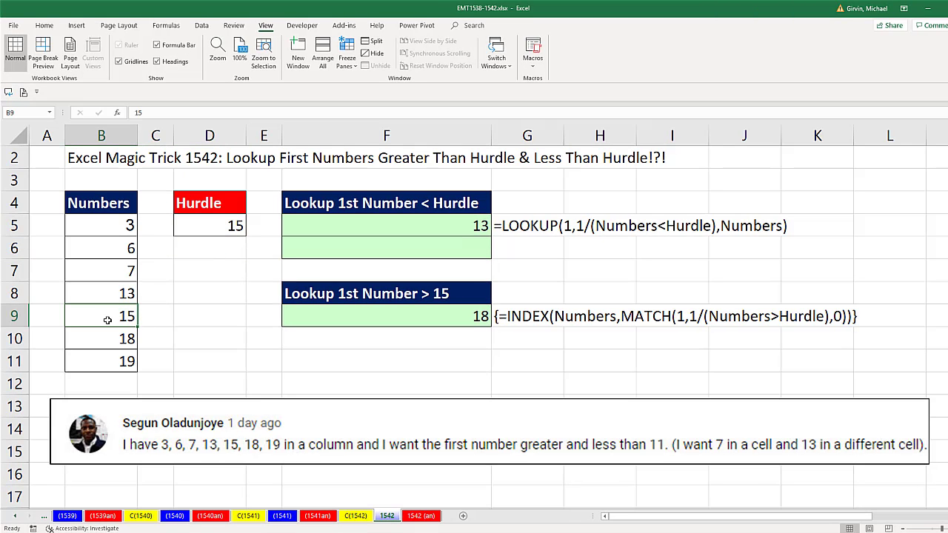